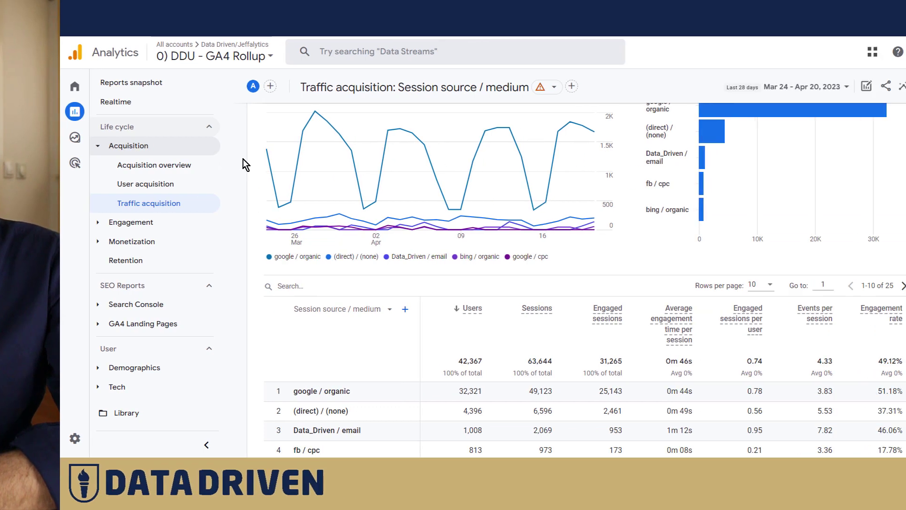
# Customize the Traffic acquisition report with a filter that includes only Session source / medium = (direct) / (none).
pyautogui.moveTo(511, 163)
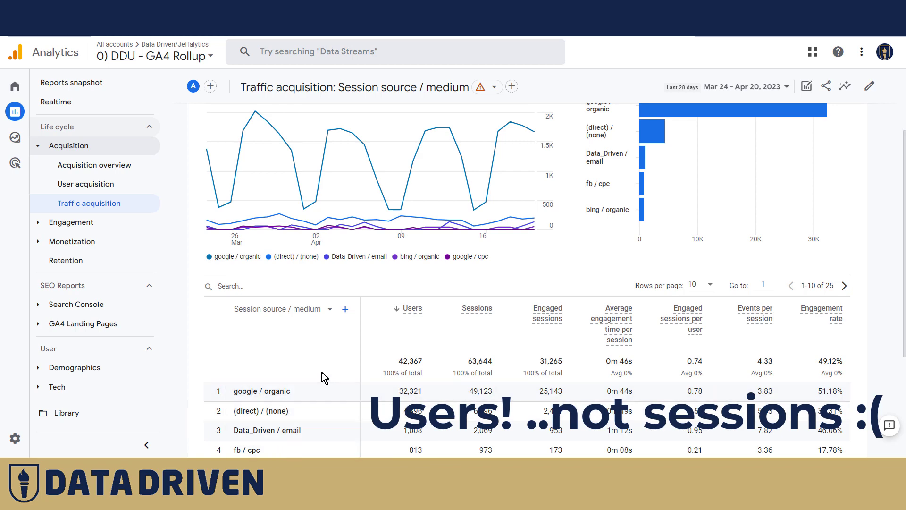
pyautogui.scroll(2, 281, 264)
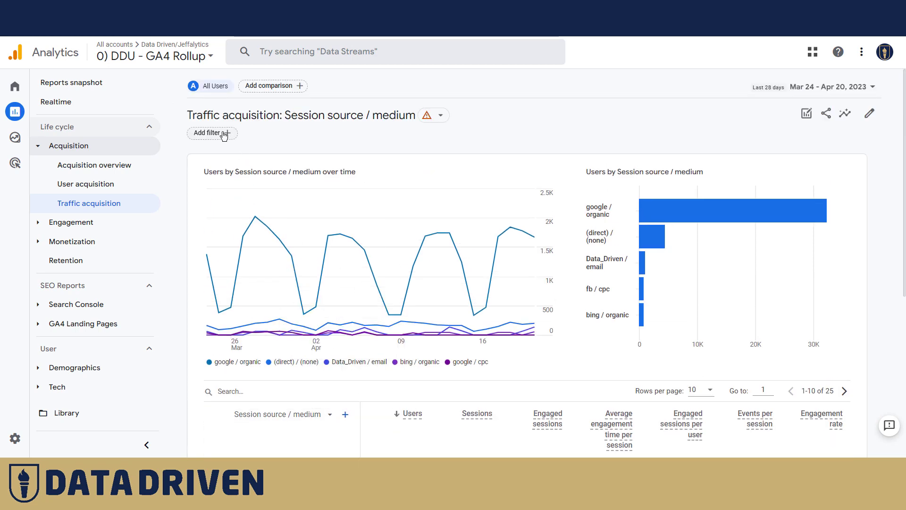
pyautogui.click(867, 117)
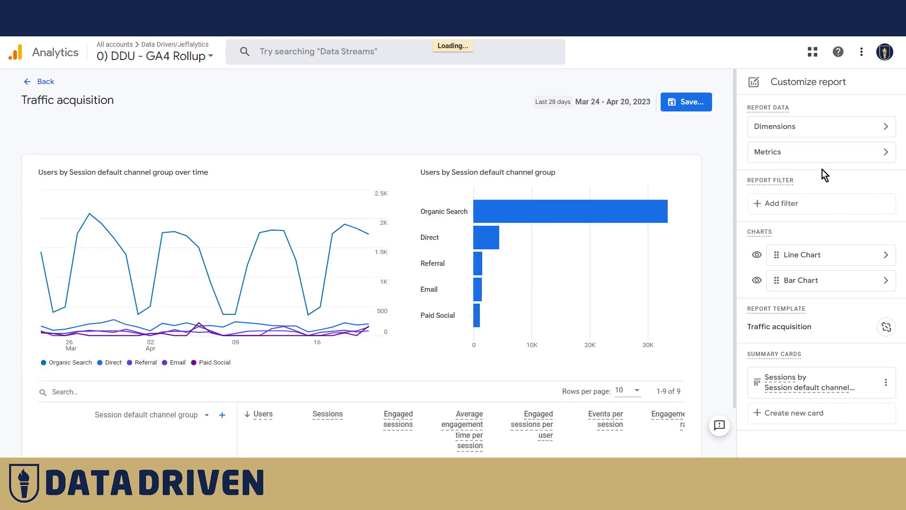
pyautogui.click(772, 206)
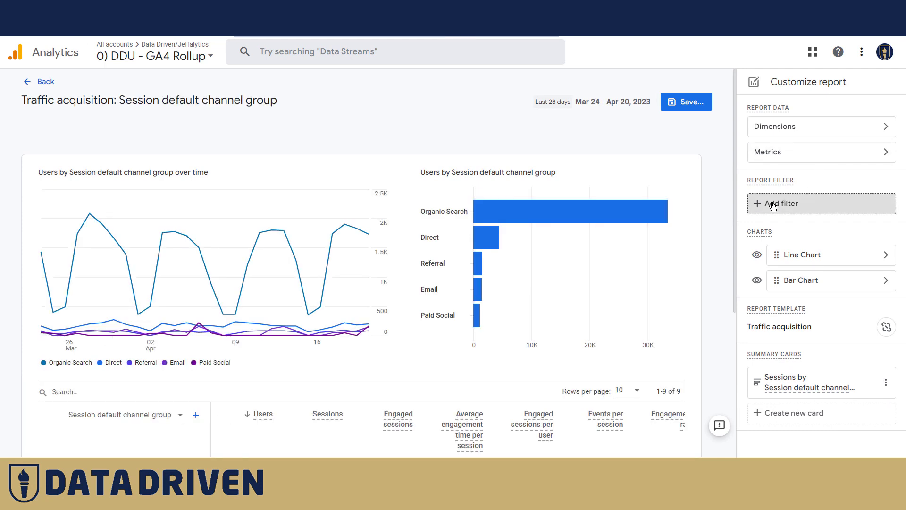
pyautogui.click(788, 170)
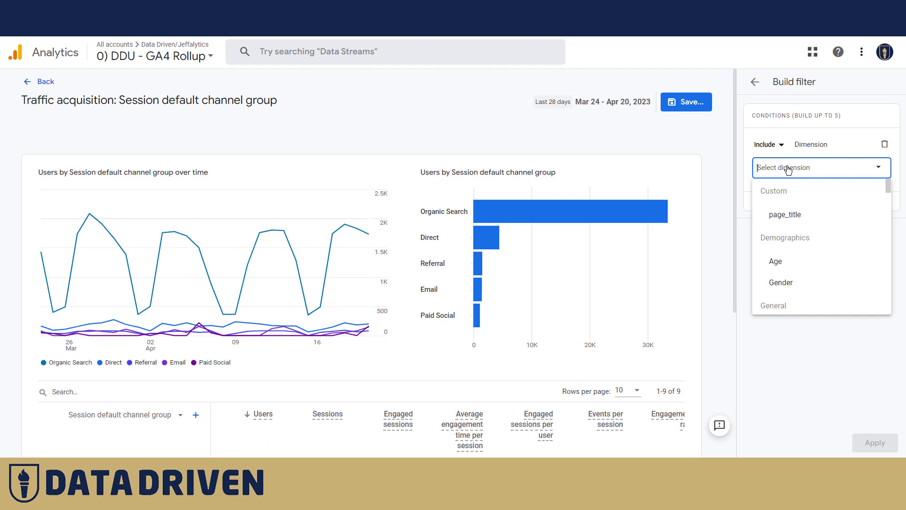
pyautogui.write('sou')
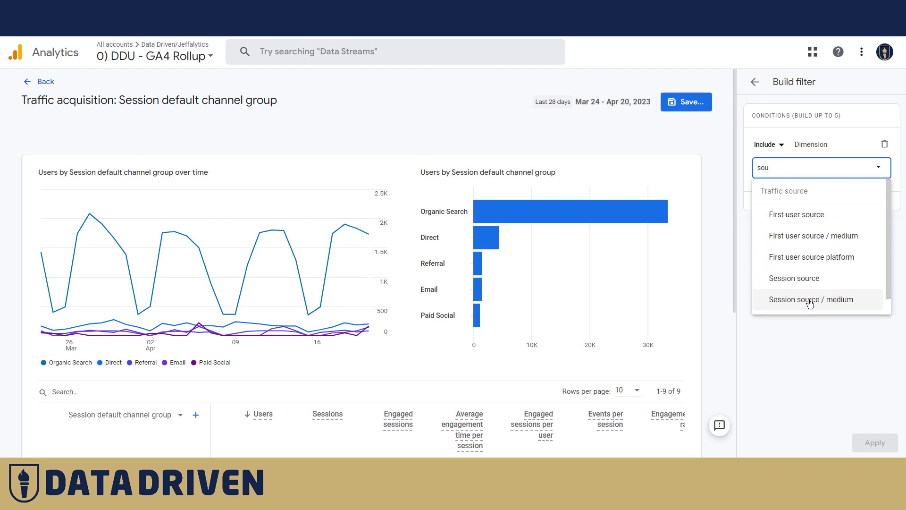
pyautogui.click(809, 300)
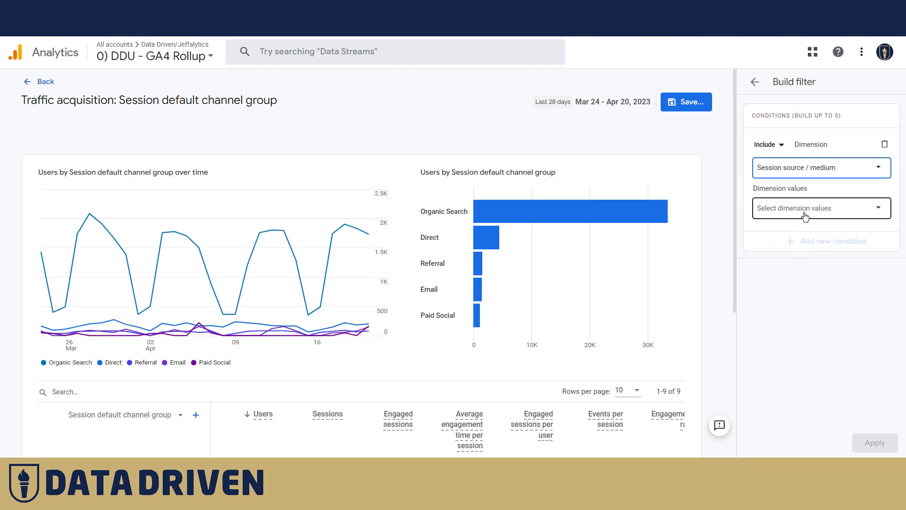
pyautogui.click(805, 216)
pyautogui.click(771, 250)
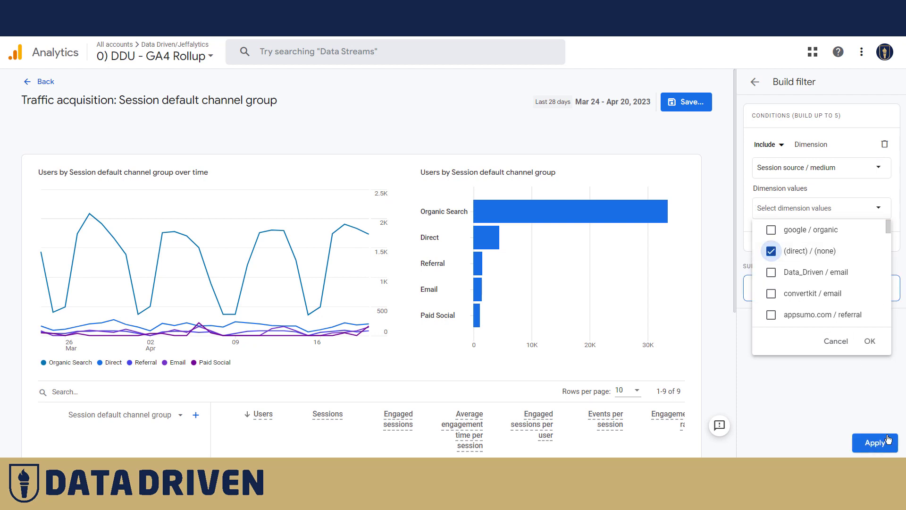
pyautogui.click(875, 442)
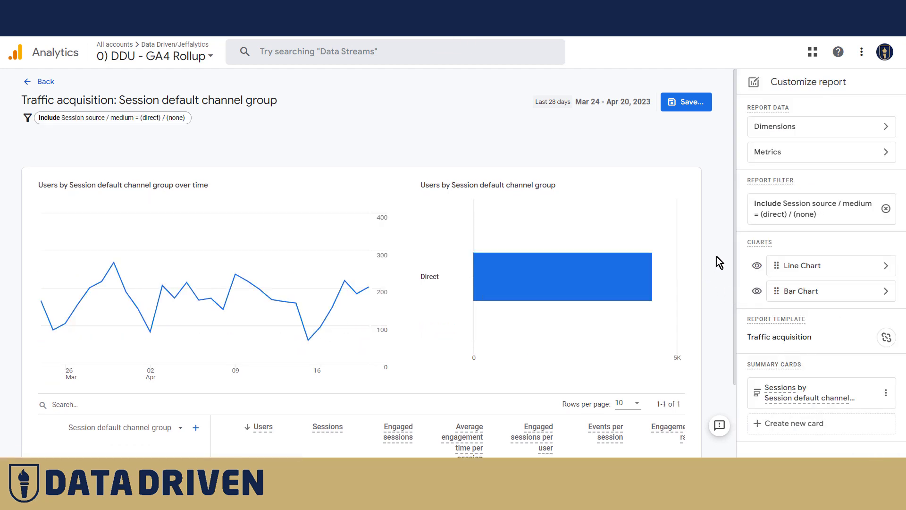
# Add Landing page + query string to the report's primary dimensions and make it the default dimension.
pyautogui.scroll(-2, 585, 289)
pyautogui.scroll(1, 424, 309)
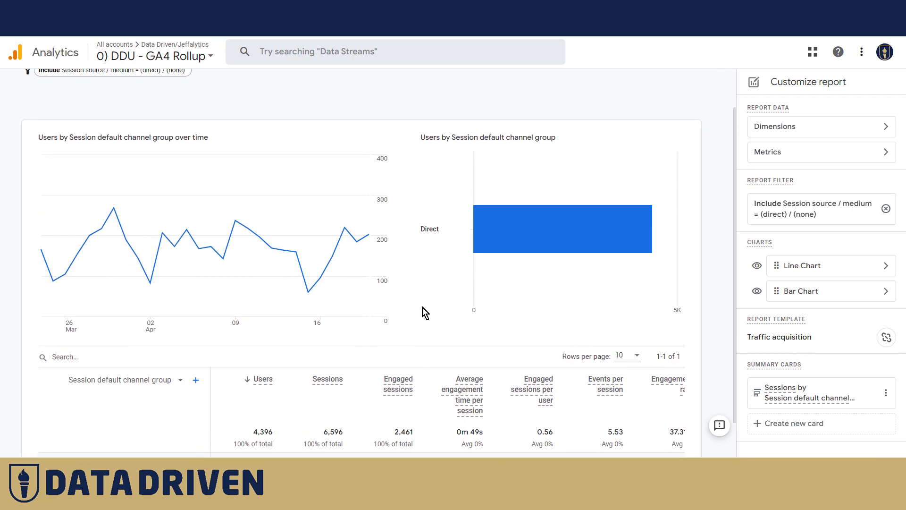
pyautogui.scroll(1, 423, 307)
pyautogui.scroll(-1, 709, 313)
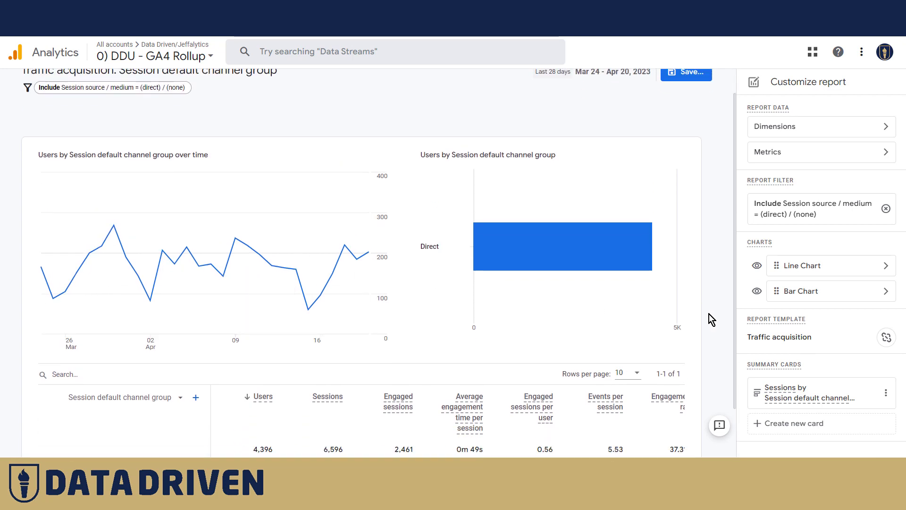
pyautogui.scroll(-1, 709, 314)
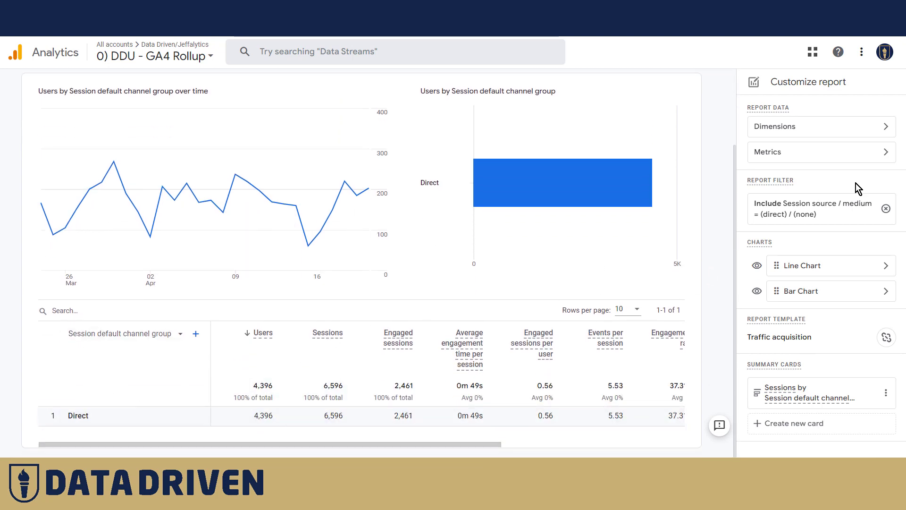
pyautogui.click(869, 131)
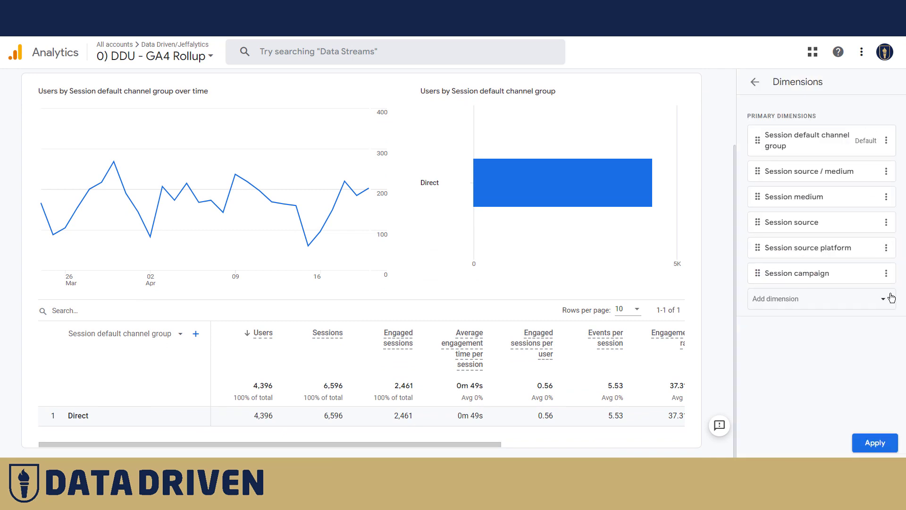
pyautogui.click(881, 306)
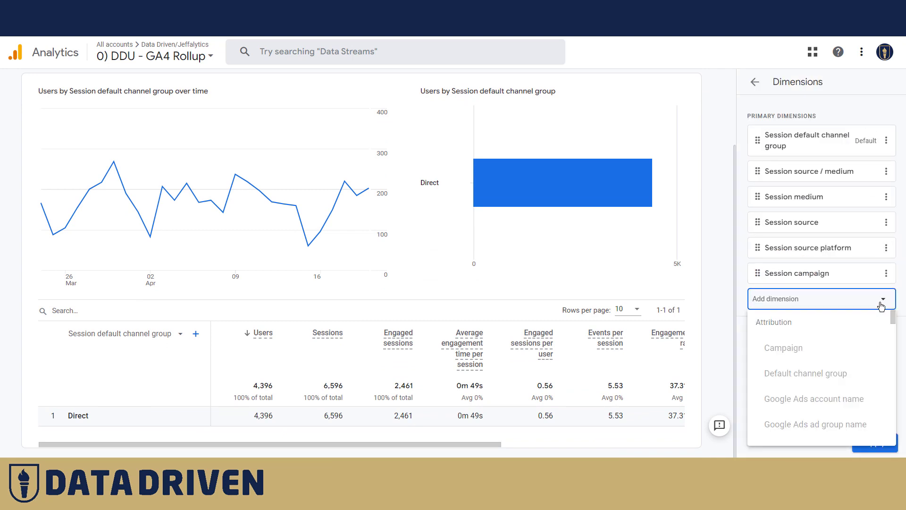
pyautogui.write('Land')
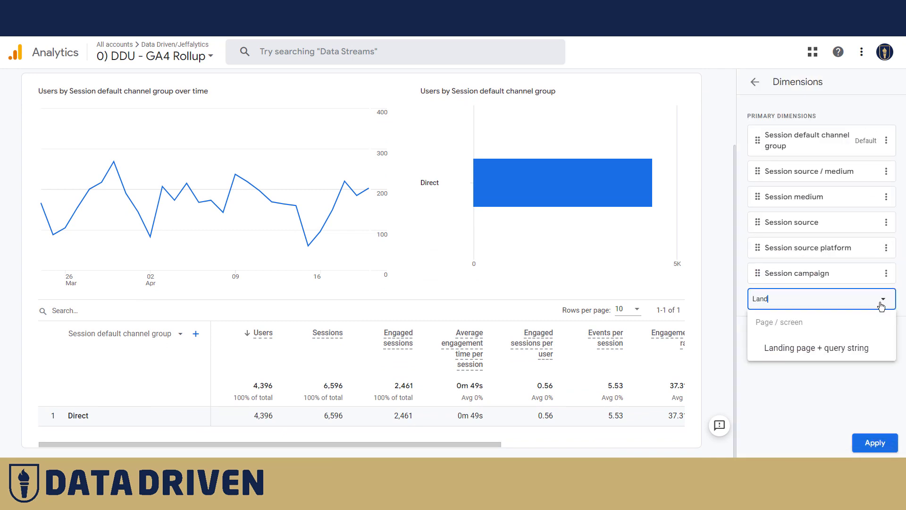
pyautogui.click(799, 348)
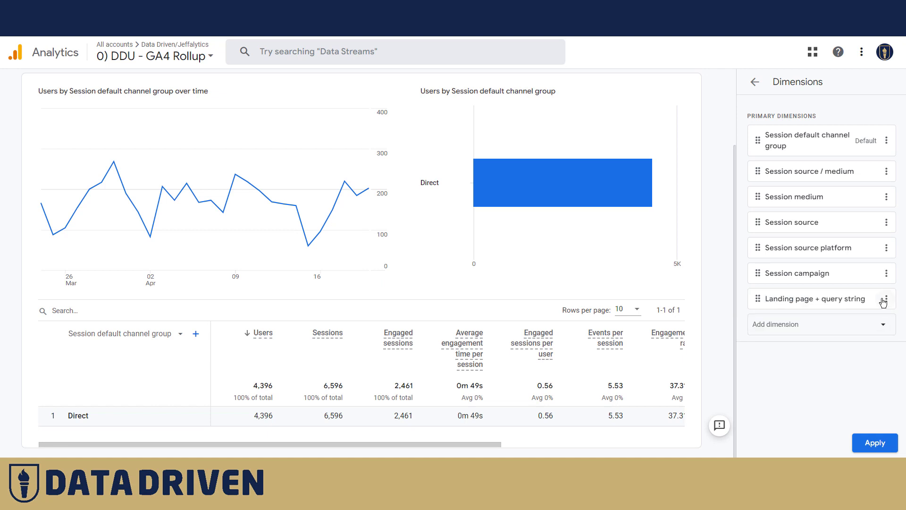
pyautogui.click(886, 299)
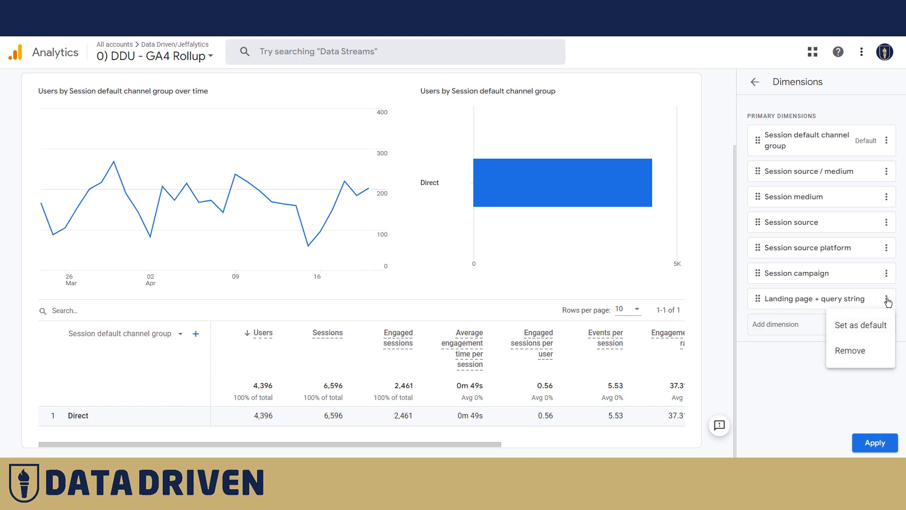
pyautogui.click(861, 326)
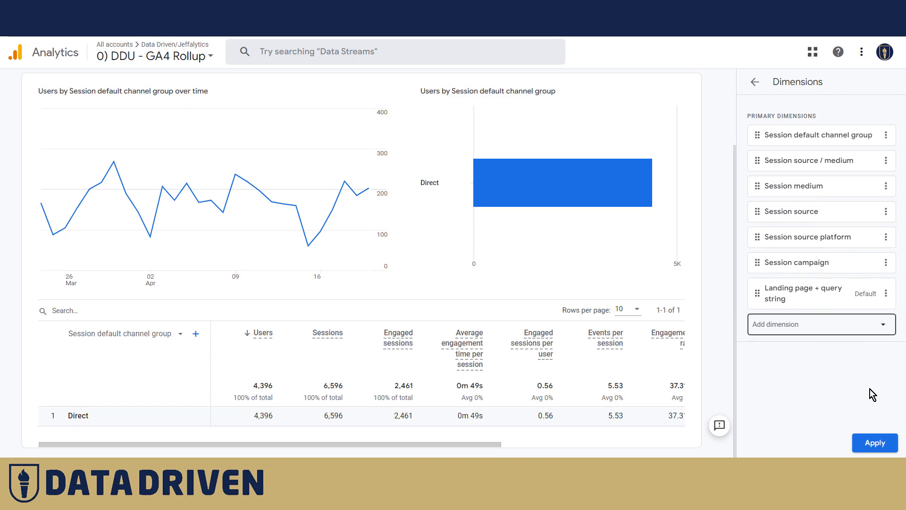
pyautogui.click(875, 443)
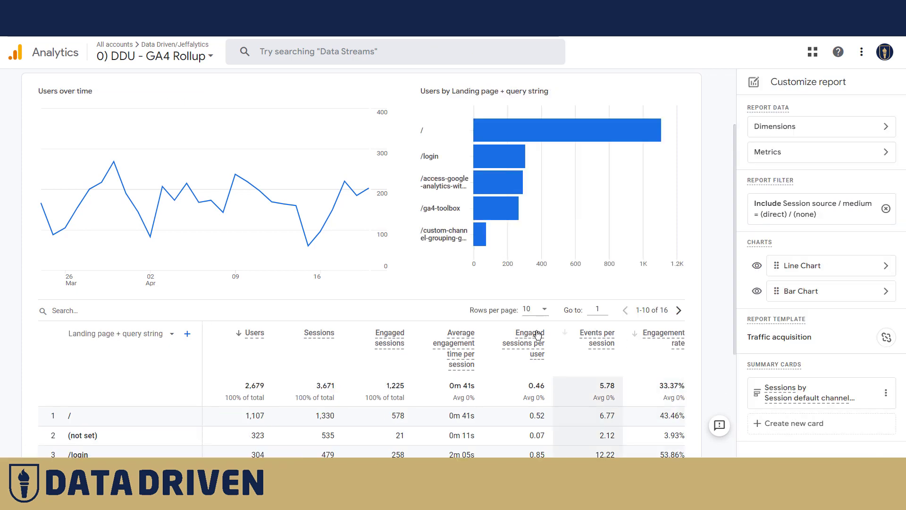
# Add City as the secondary dimension next to the landing pages in the report table.
pyautogui.scroll(-4, 282, 319)
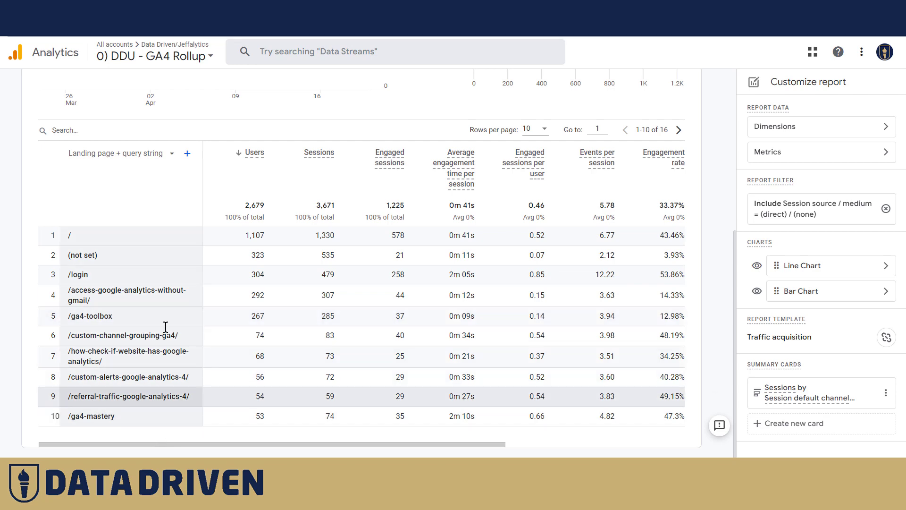
pyautogui.scroll(1, 719, 340)
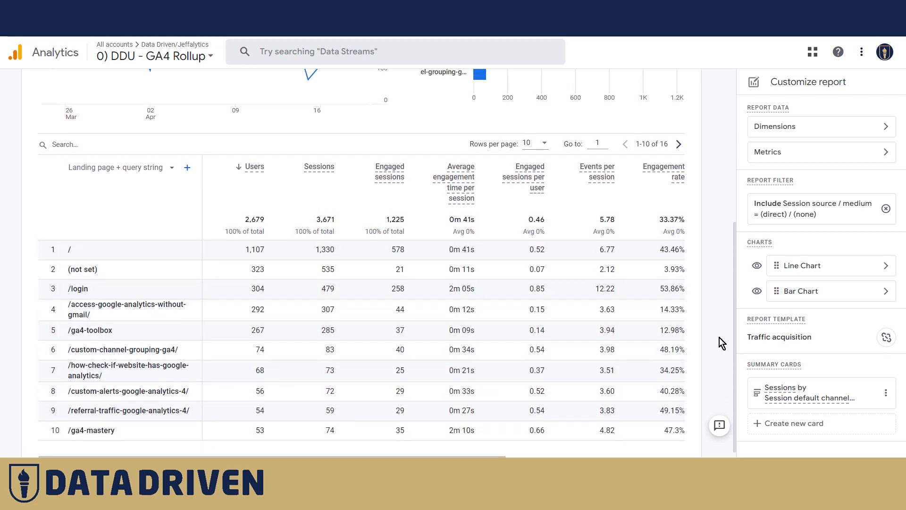
pyautogui.scroll(3, 719, 338)
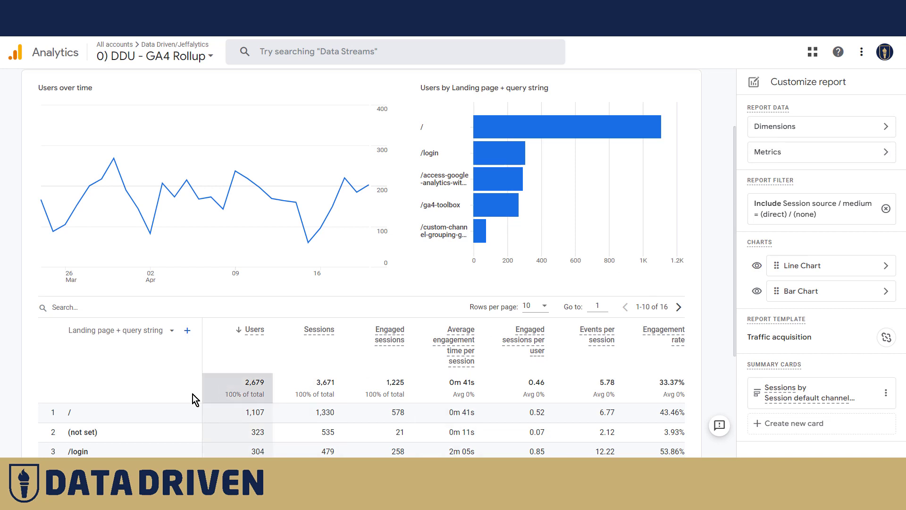
pyautogui.scroll(-1, 180, 368)
pyautogui.click(187, 272)
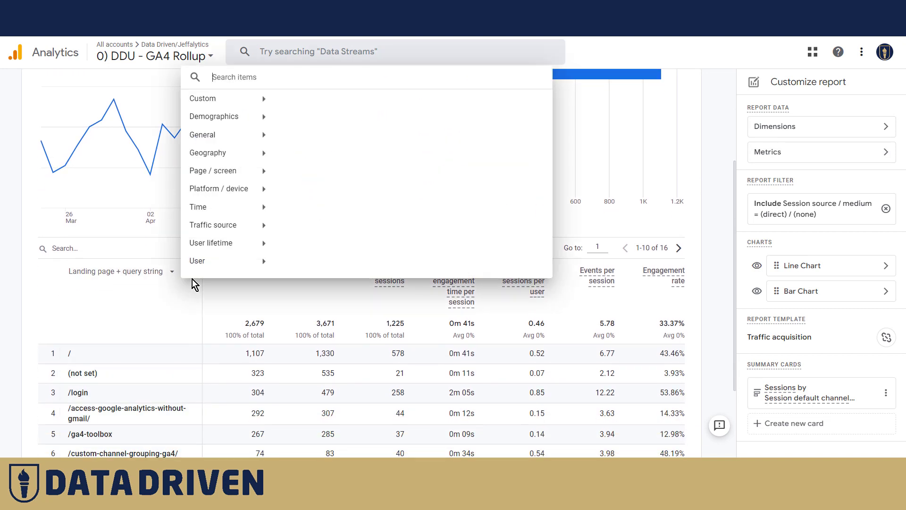
pyautogui.write('city')
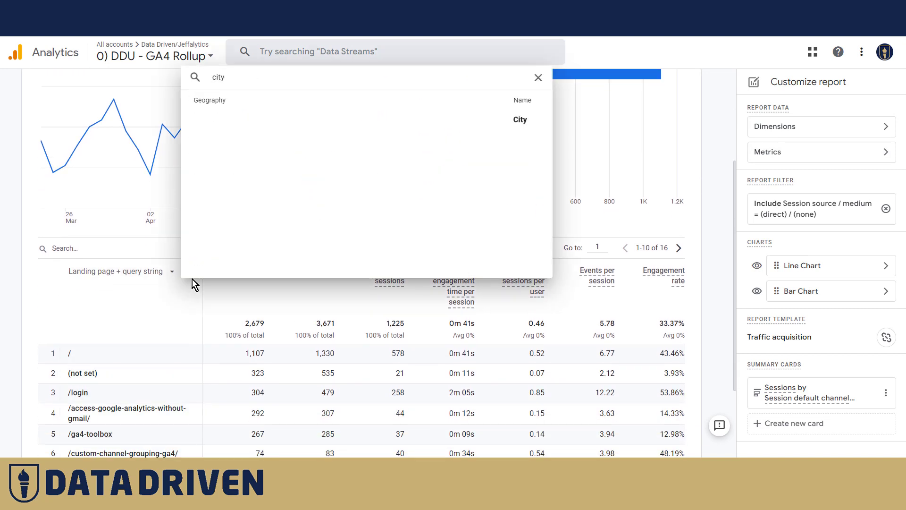
pyautogui.click(522, 120)
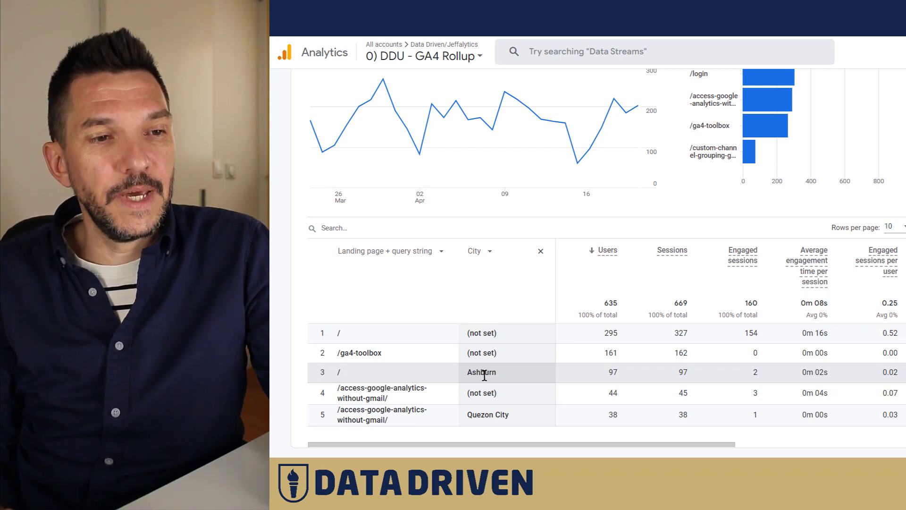
# Switch the table's secondary dimension to Country and examine the engagement and event metrics for each landing page.
pyautogui.click(488, 253)
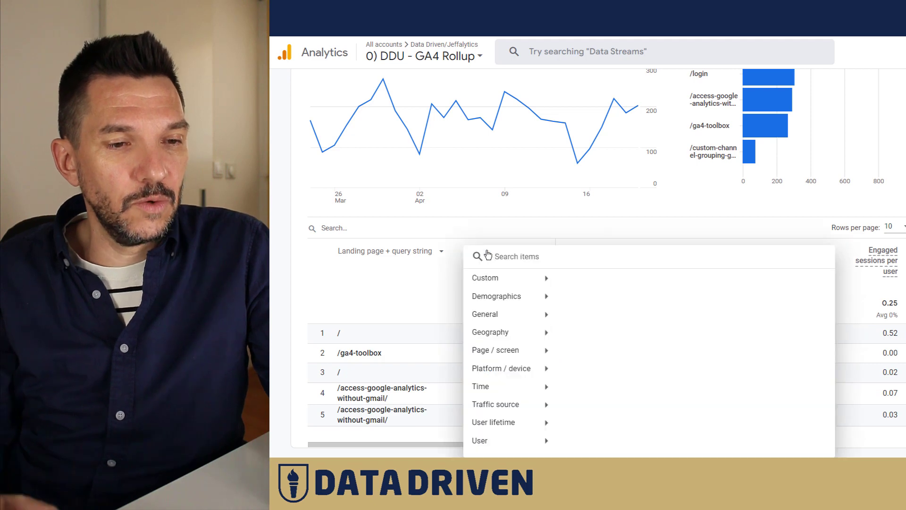
pyautogui.write('country')
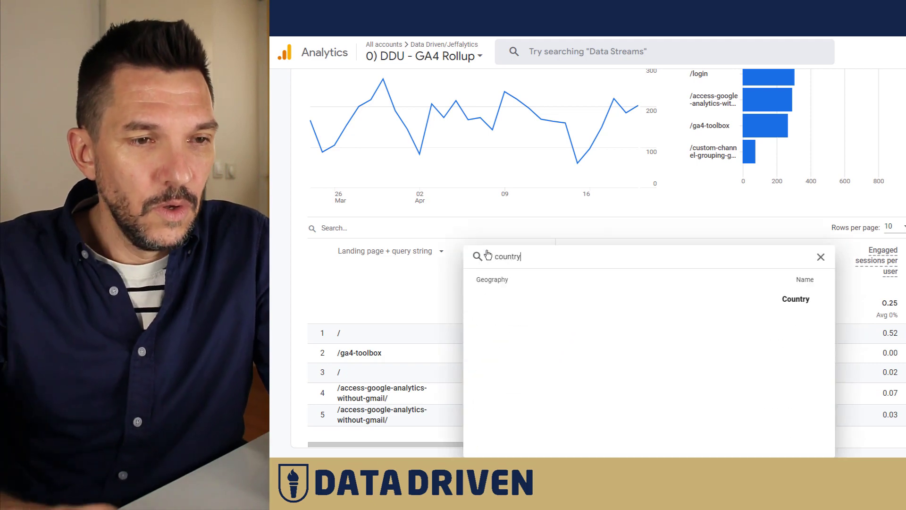
pyautogui.click(780, 303)
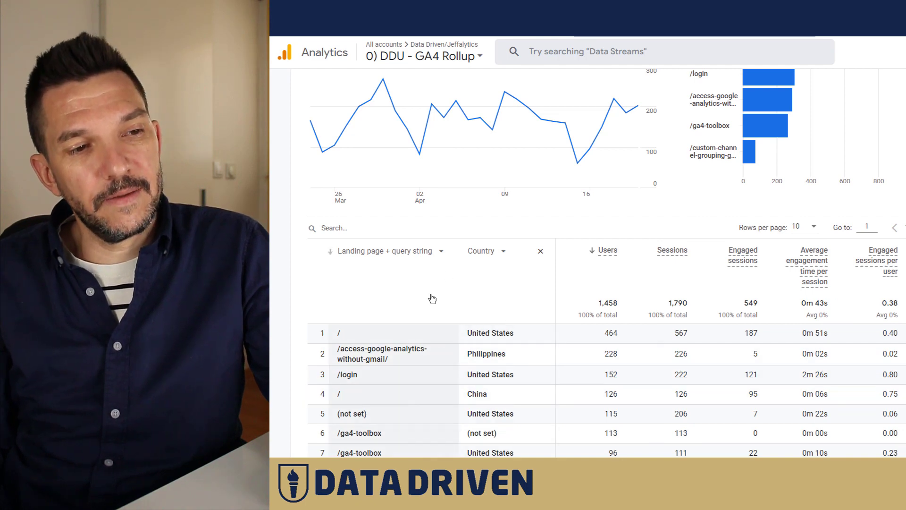
pyautogui.scroll(-2, 613, 359)
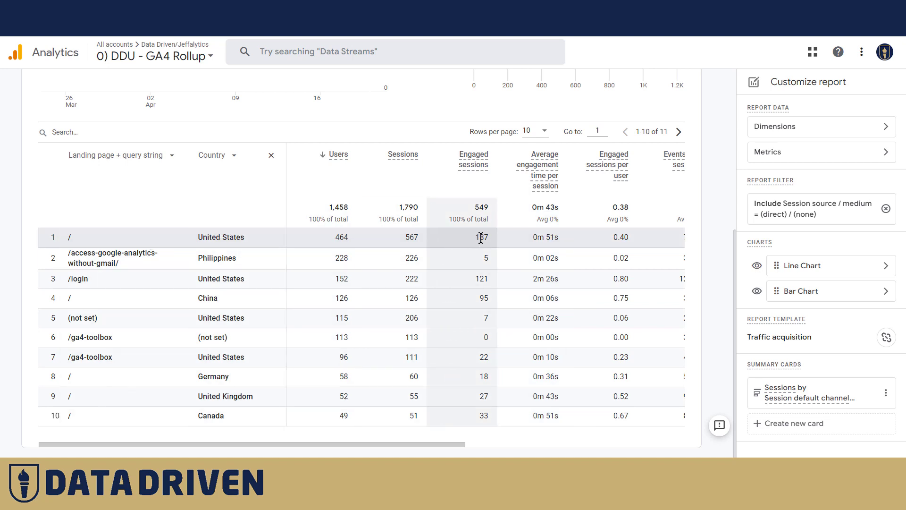
pyautogui.hscroll(5, 519, 237)
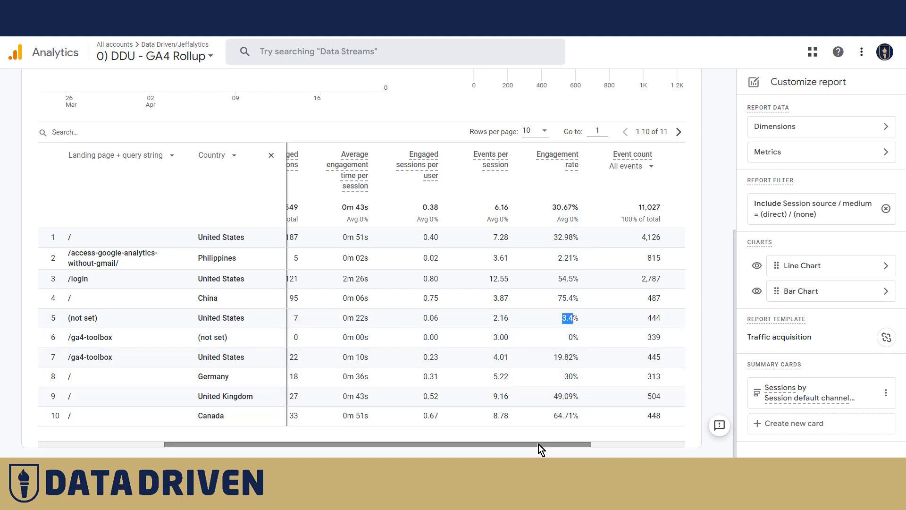
pyautogui.moveTo(540, 446); pyautogui.dragTo(415, 444)
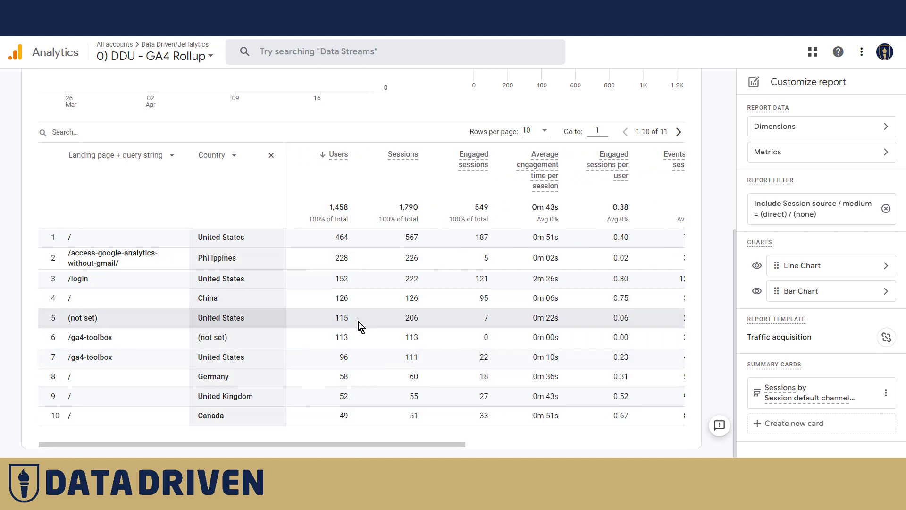
pyautogui.moveTo(369, 446); pyautogui.dragTo(549, 447)
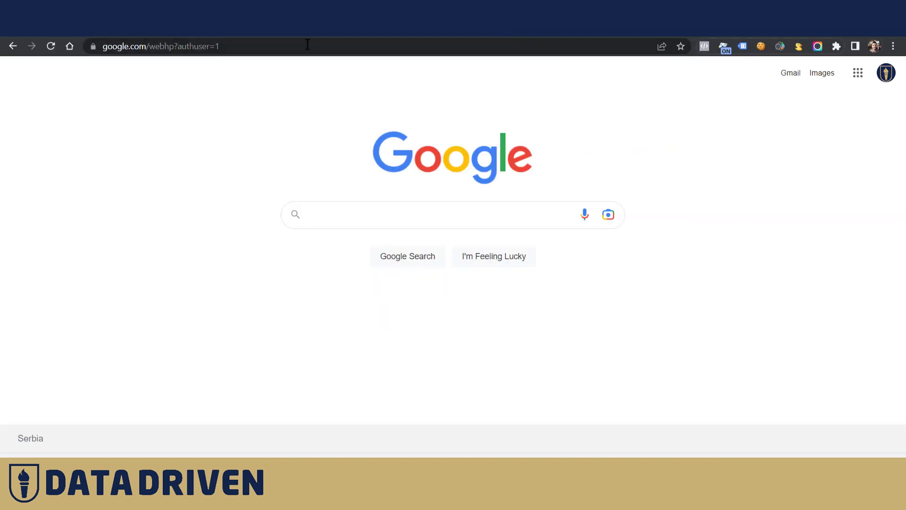
# Look up "traffic" in the browser and open the guide on Organic Search Traffic in Google Analytics 4.
pyautogui.click(306, 46)
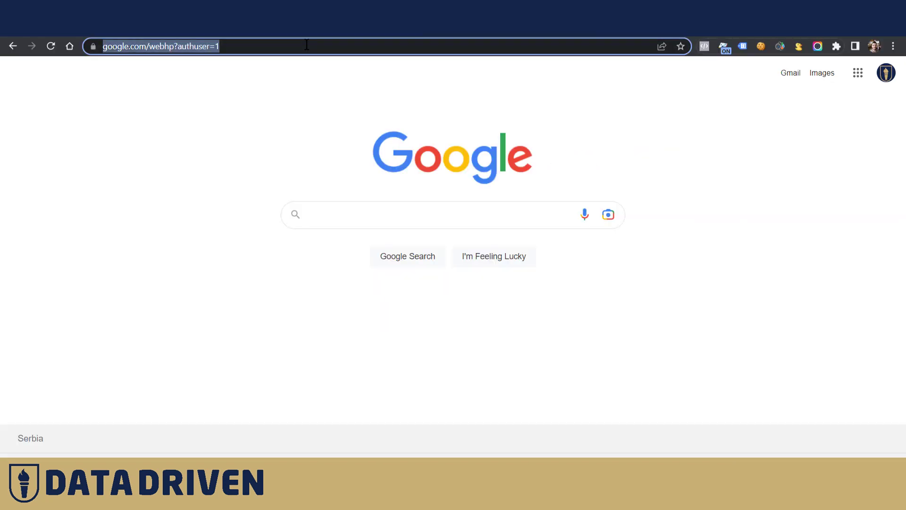
pyautogui.write('traffic')
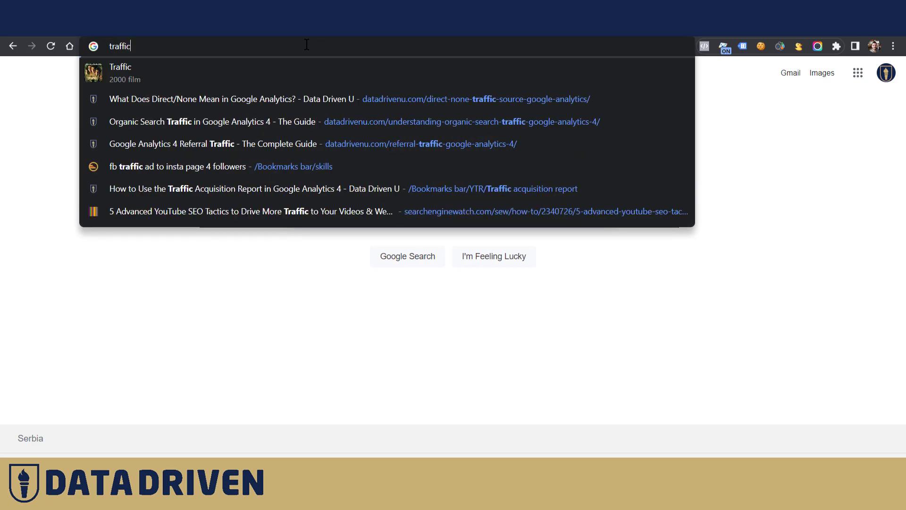
pyautogui.click(246, 122)
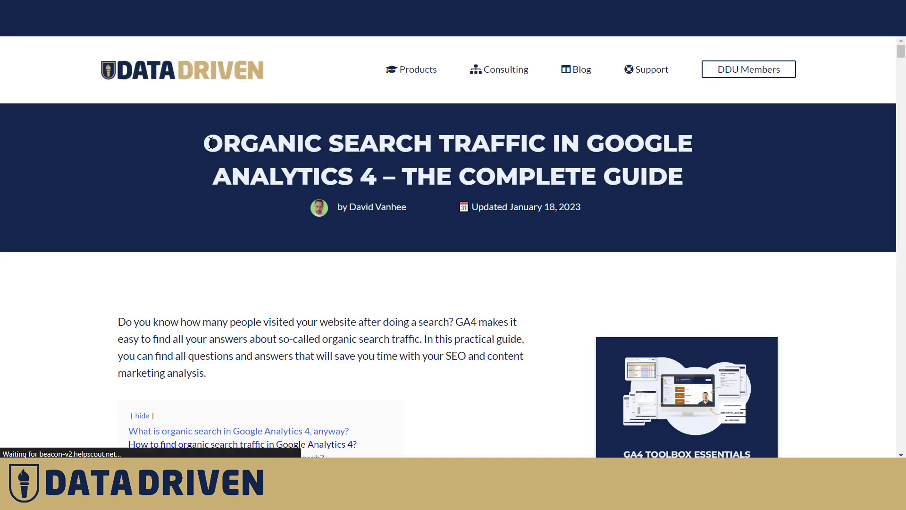
# Read the guide's section on what organic search is in Google Analytics 4.
pyautogui.scroll(-10, 300, 286)
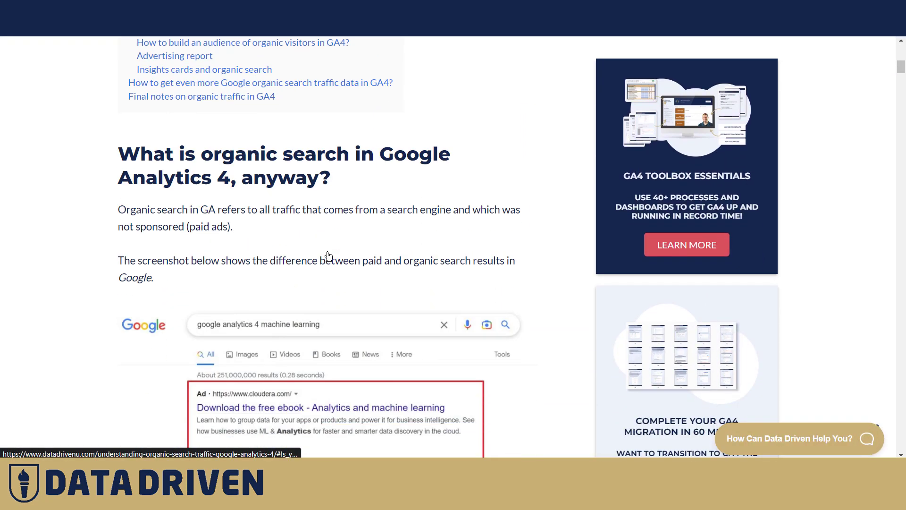
pyautogui.scroll(-2, 329, 256)
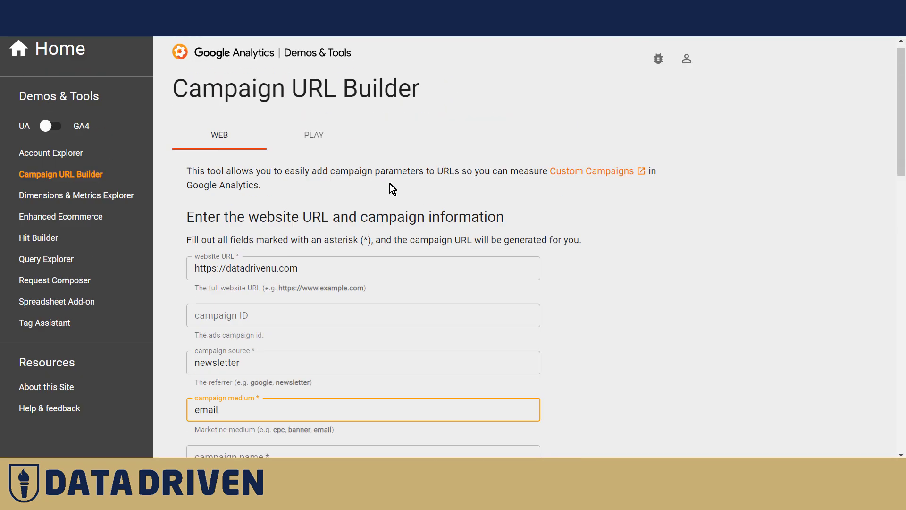
# Review the website URL, campaign source, campaign medium and campaign name fields in the Campaign URL Builder.
pyautogui.scroll(1, 390, 189)
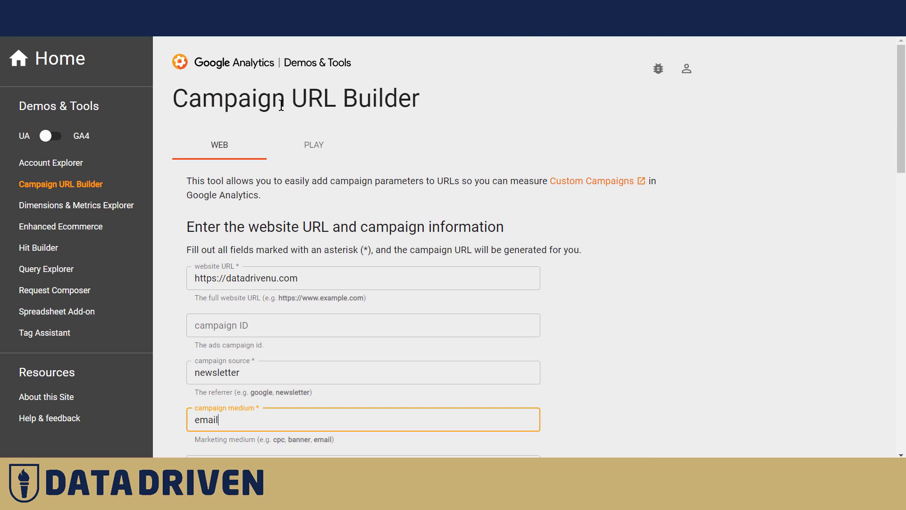
pyautogui.scroll(-3, 425, 179)
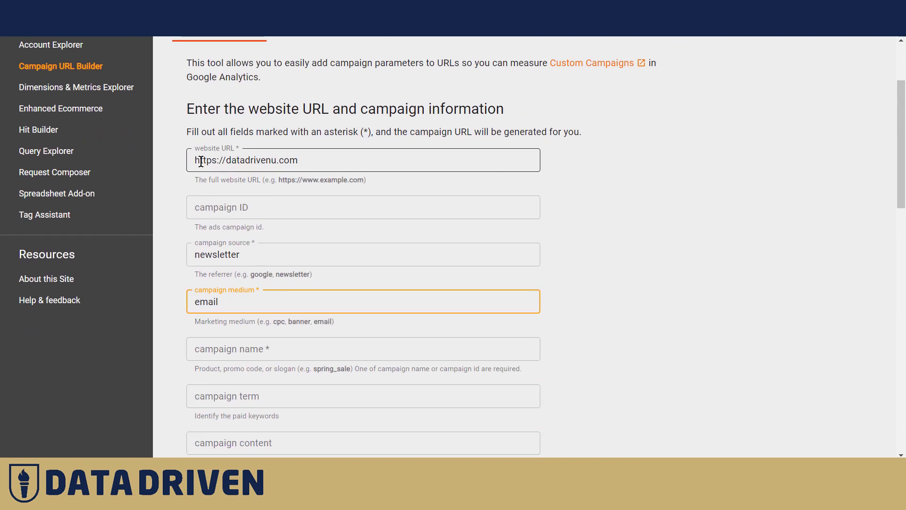
pyautogui.moveTo(194, 161); pyautogui.dragTo(311, 159)
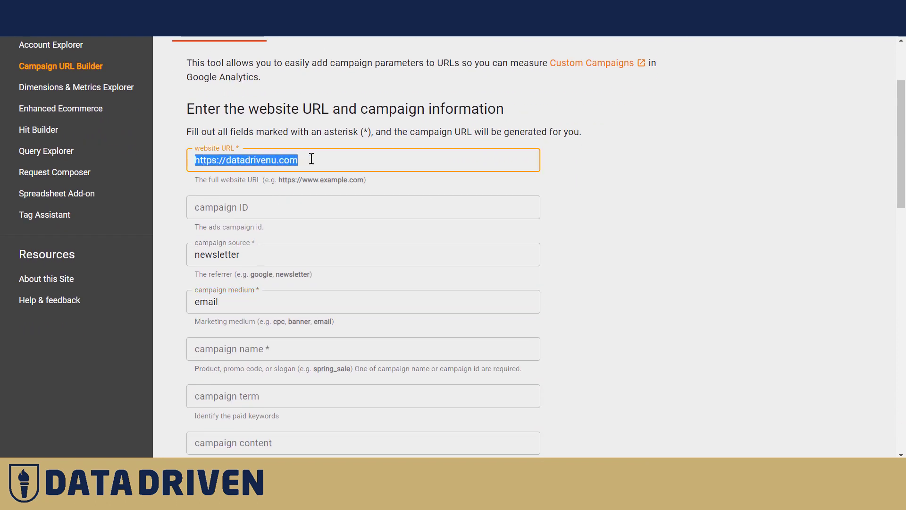
pyautogui.scroll(-2, 305, 161)
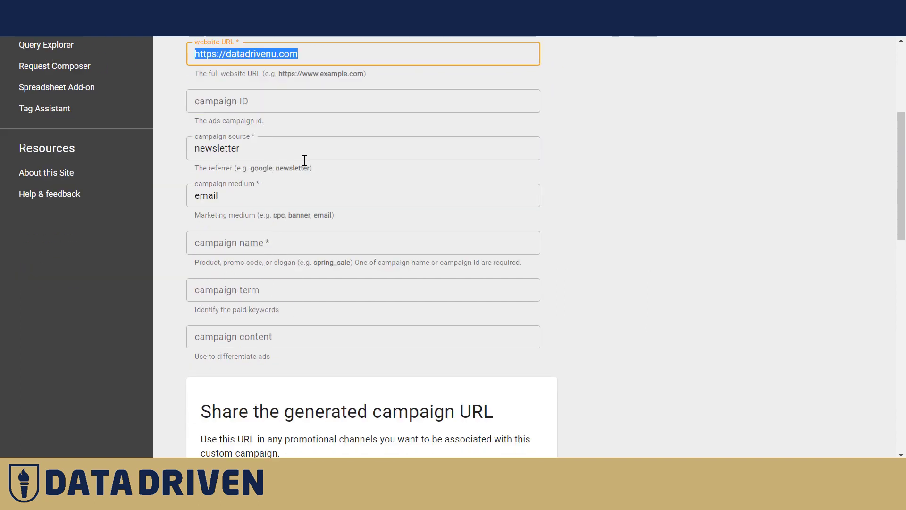
pyautogui.click(239, 137)
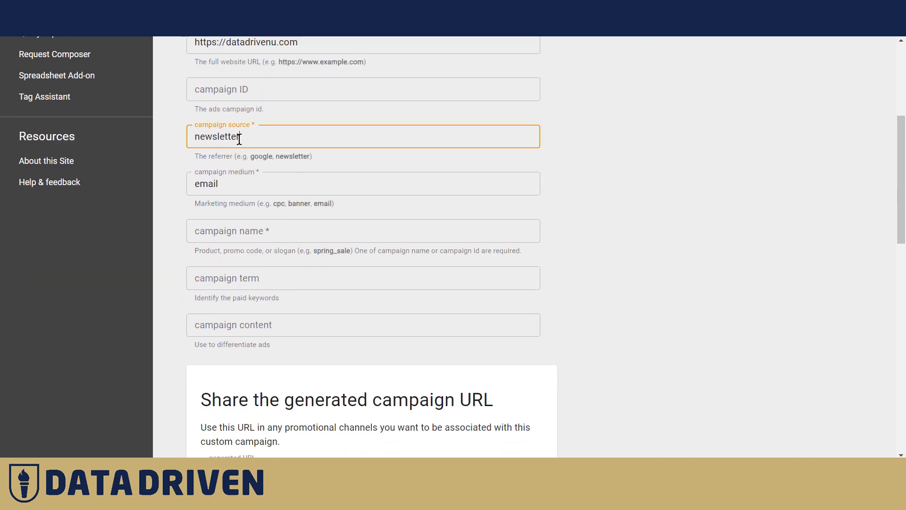
pyautogui.click(219, 184)
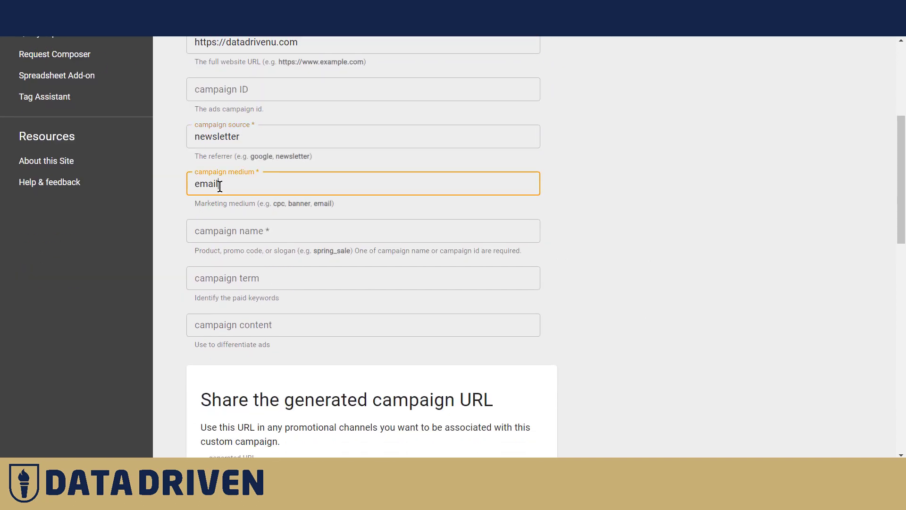
pyautogui.click(241, 232)
pyautogui.scroll(-1, 394, 286)
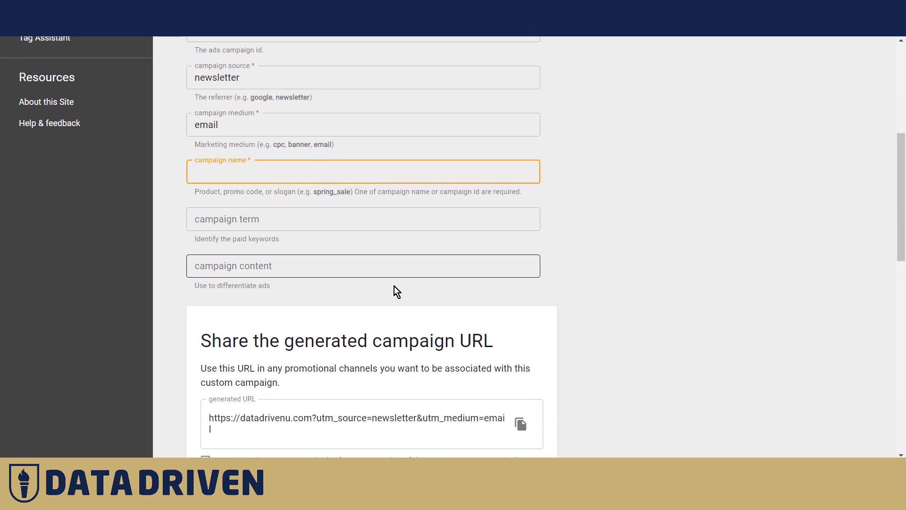
# Copy the generated campaign URL tagged with utm_source=newsletter and utm_medium=email.
pyautogui.scroll(-1, 359, 307)
pyautogui.click(210, 360)
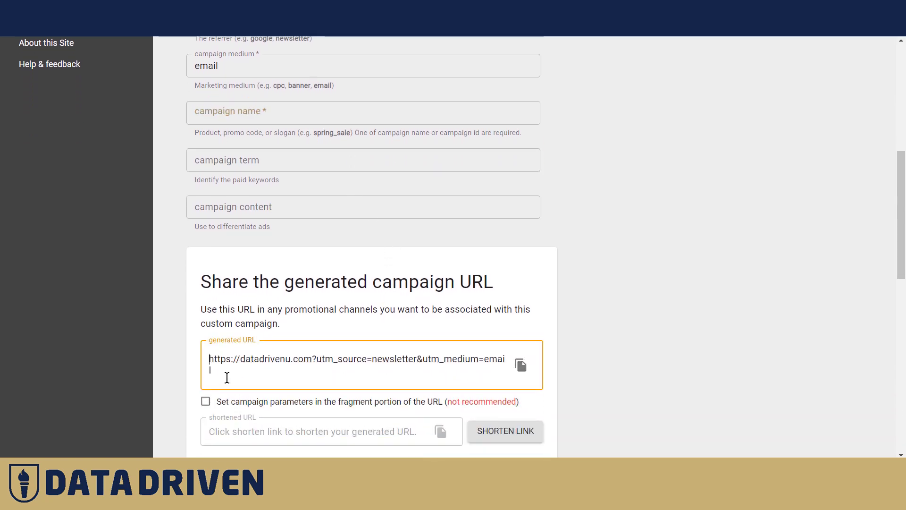
pyautogui.hotkey('ctrl', 'a')
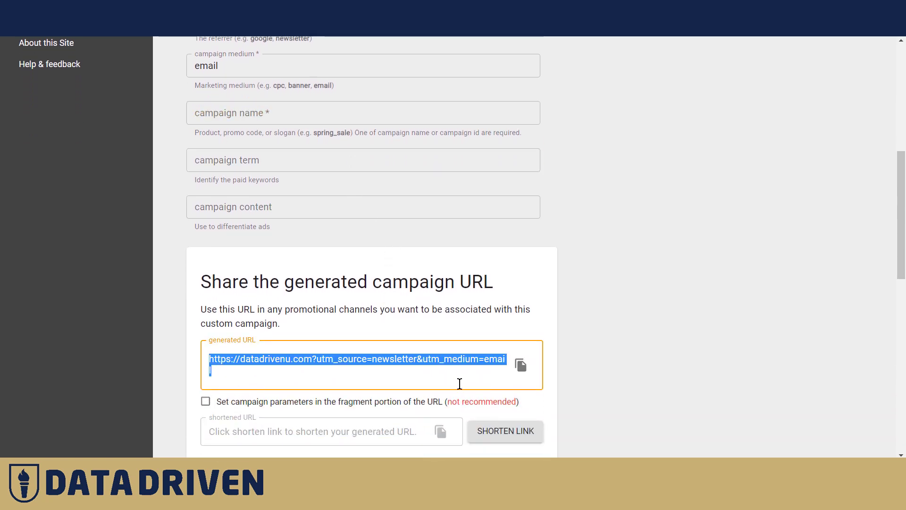
pyautogui.click(521, 366)
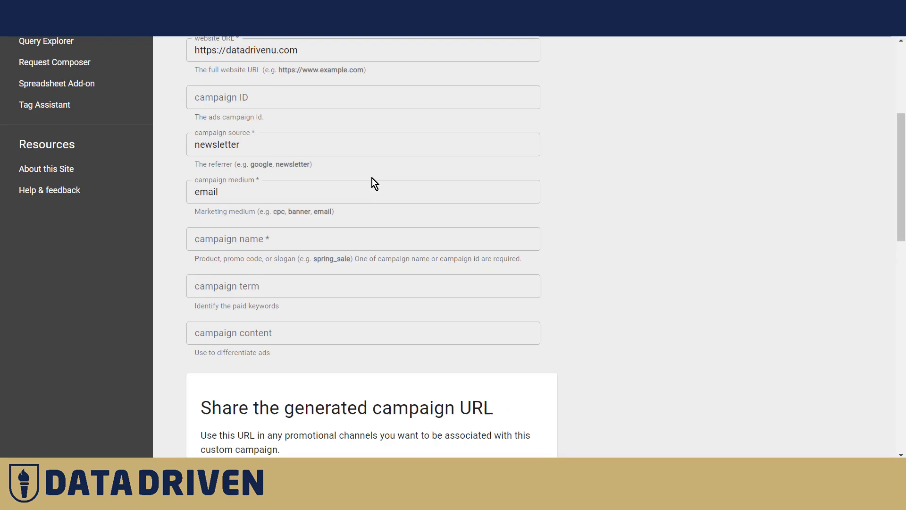
pyautogui.scroll(5, 372, 177)
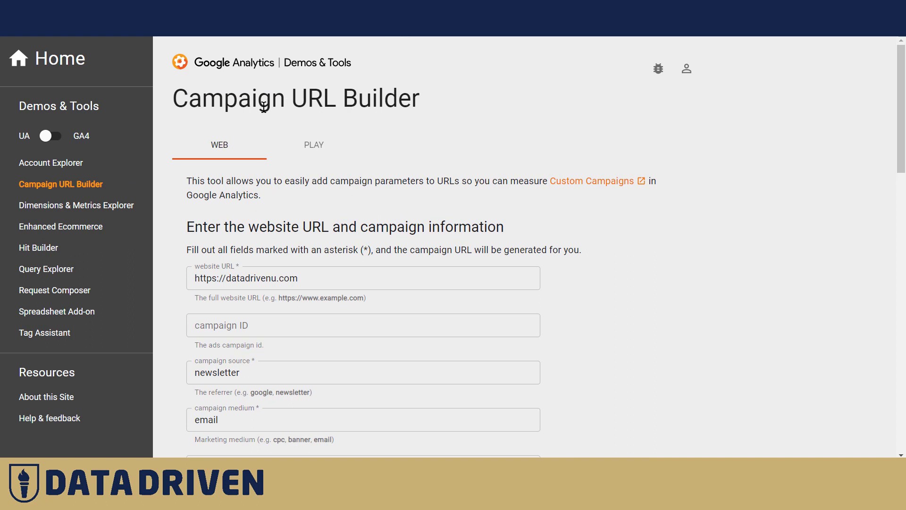
pyautogui.moveTo(205, 103); pyautogui.dragTo(189, 114)
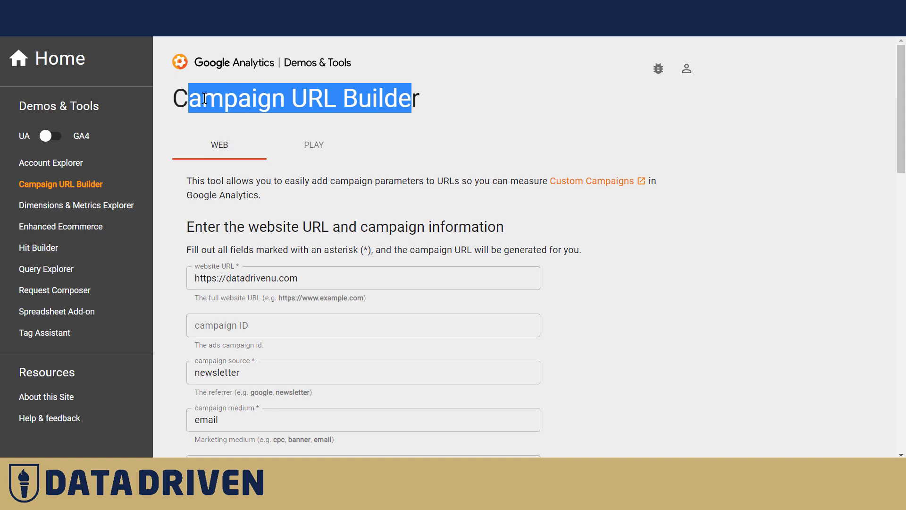
pyautogui.moveTo(412, 104); pyautogui.dragTo(206, 99)
pyautogui.click(205, 100)
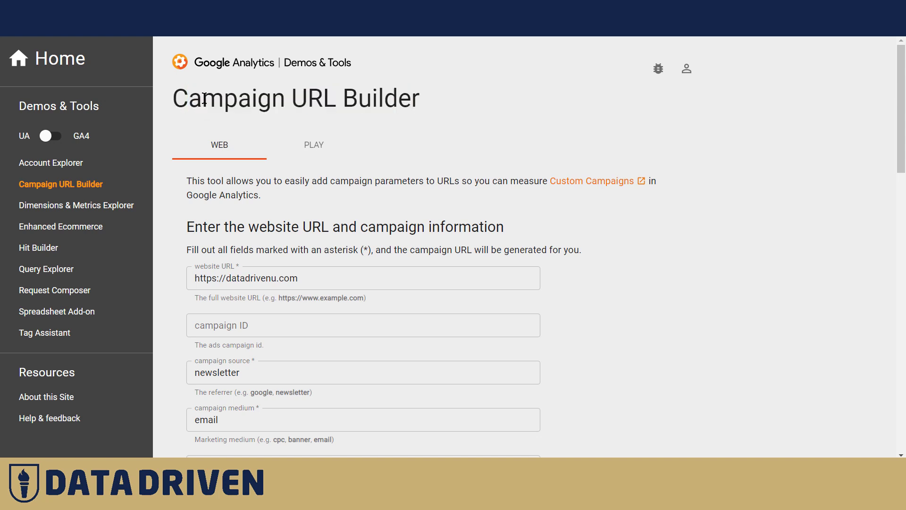
pyautogui.moveTo(203, 99); pyautogui.dragTo(401, 100)
pyautogui.click(242, 99)
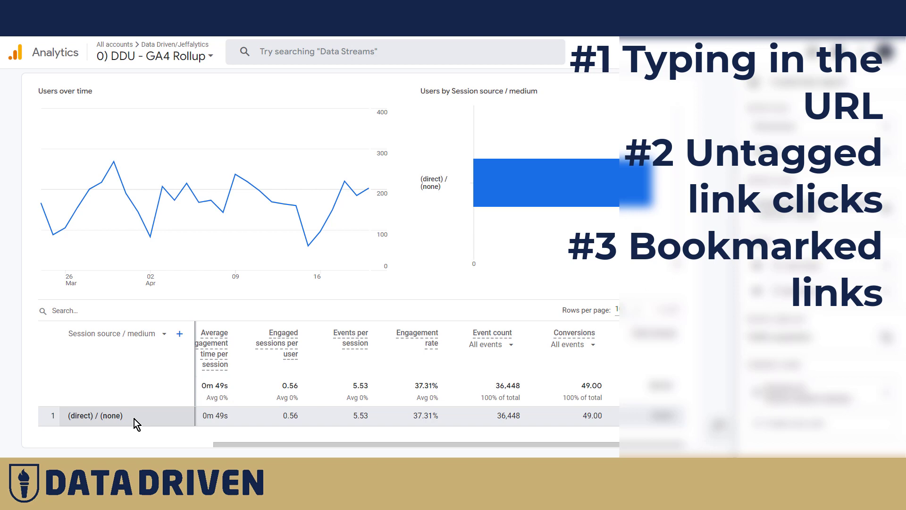
# Open the bookmarked Periodic Table of Google Analytics page from the browser's saved bookmarks.
pyautogui.click(232, 28)
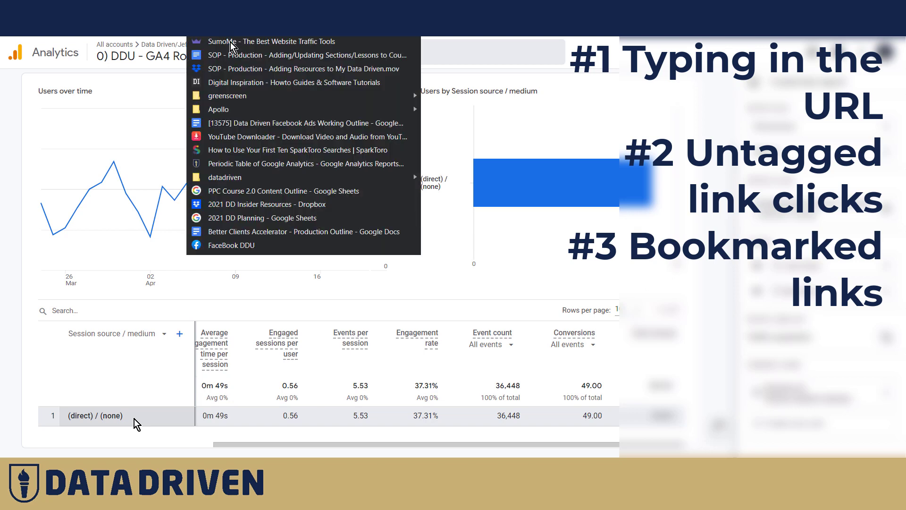
pyautogui.click(263, 164)
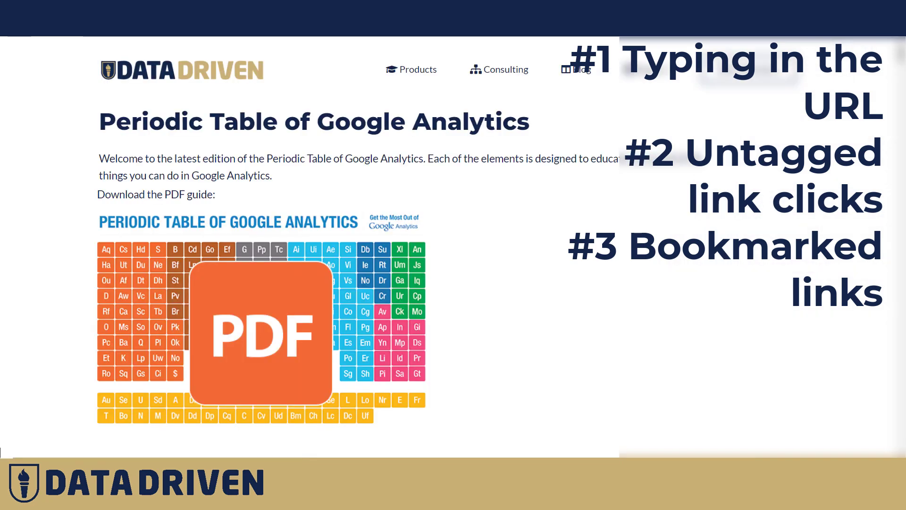